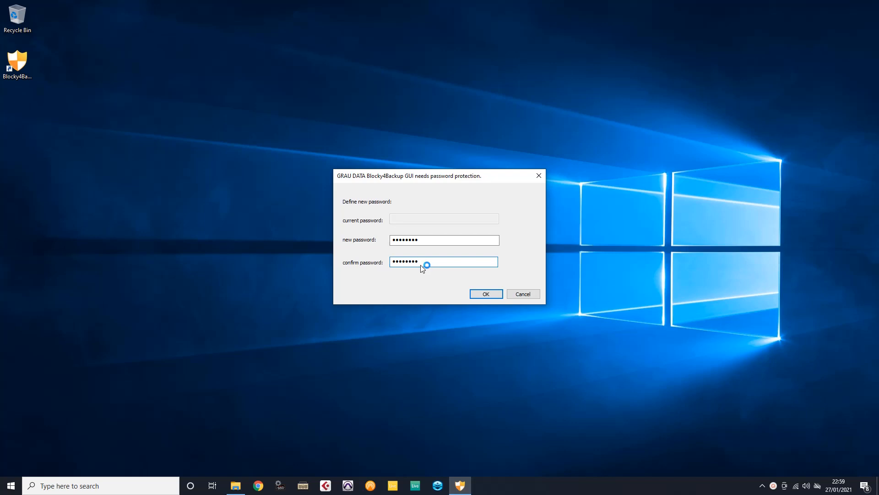
Confirm the newly entered password to open the Blocky4Backup main window.
left_click(477, 294)
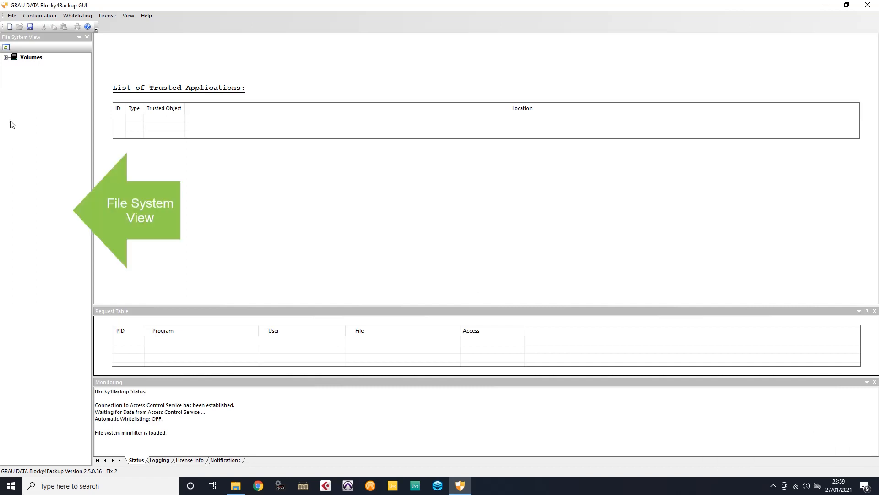
Expand Volumes and then Standard Volumes to list drives C:\, D:\ and E:\.
left_click(6, 57)
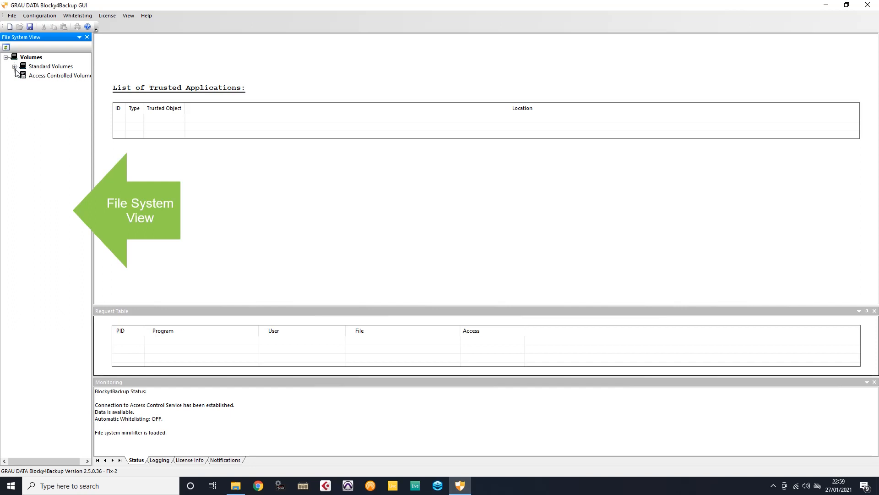
left_click(14, 68)
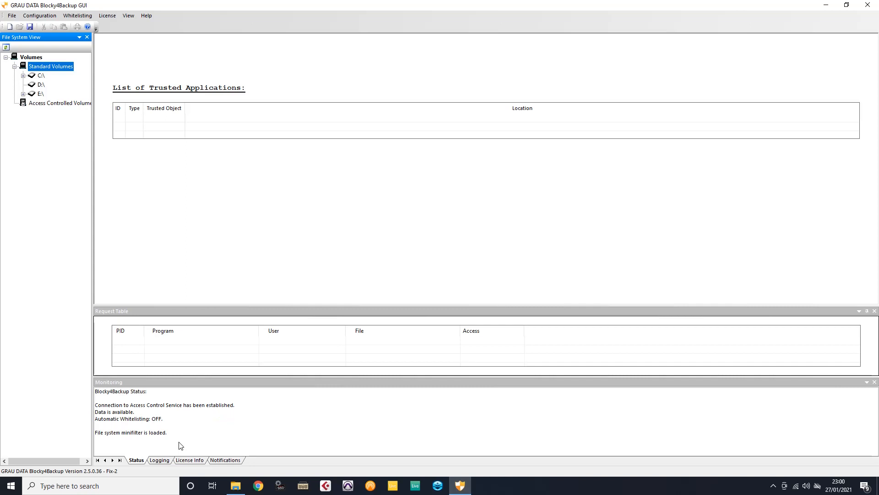
Step the Monitoring panel through Logging and License Info, ending on Notifications.
left_click(162, 460)
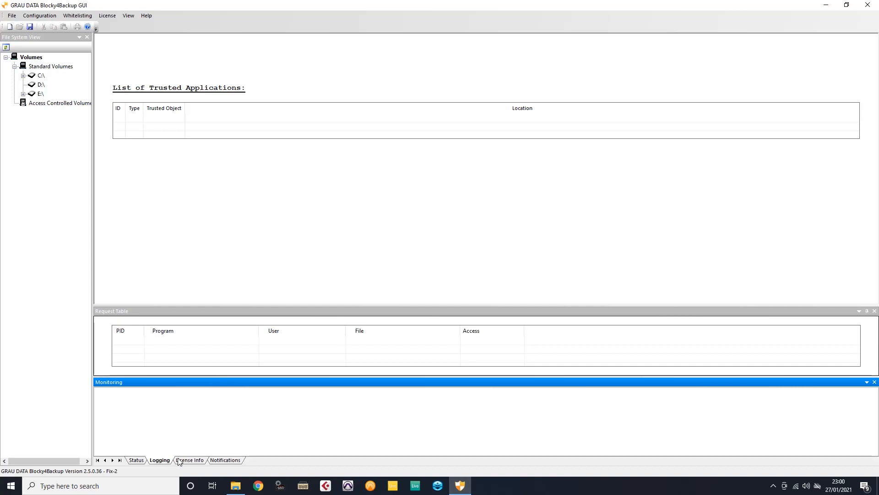
left_click(179, 461)
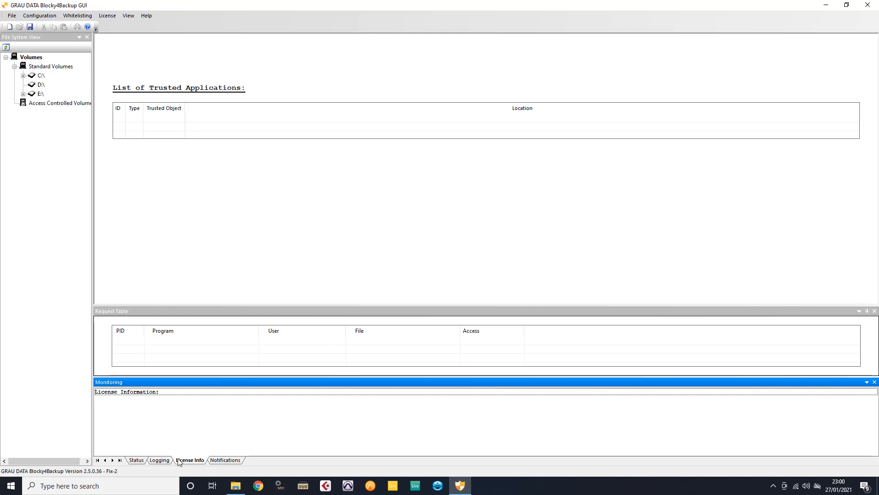
left_click(236, 461)
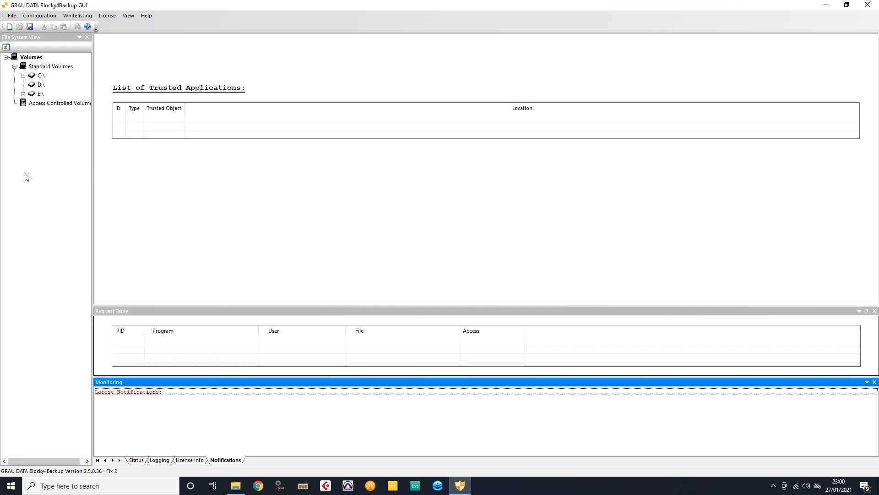
Switch on access control for drive E:\, show it under Access Controlled Volumes, and bring up its folder.
left_click(40, 94)
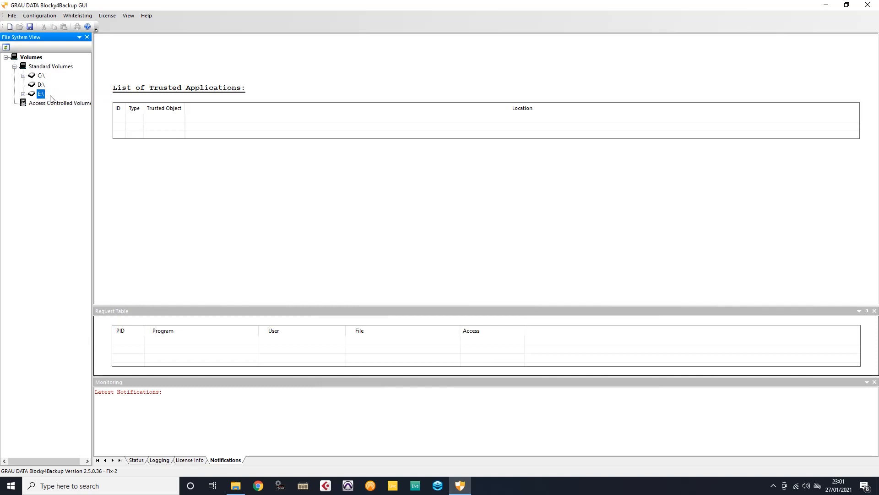
left_click(136, 459)
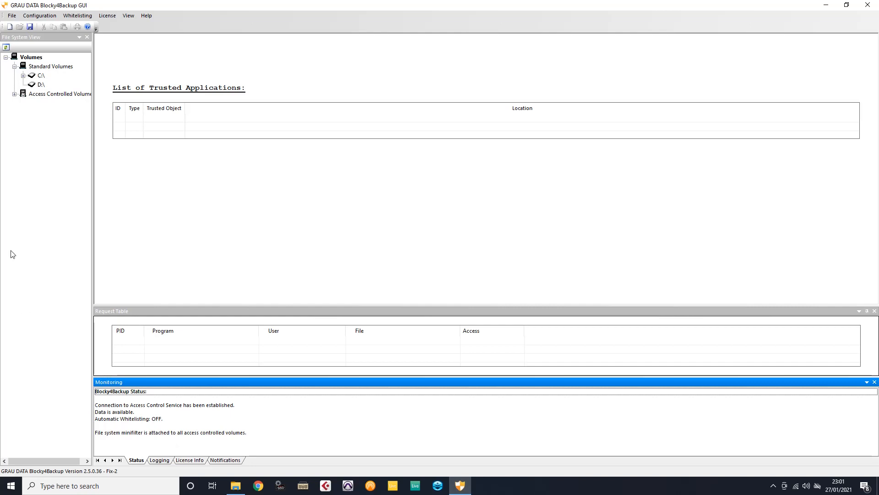
left_click(14, 94)
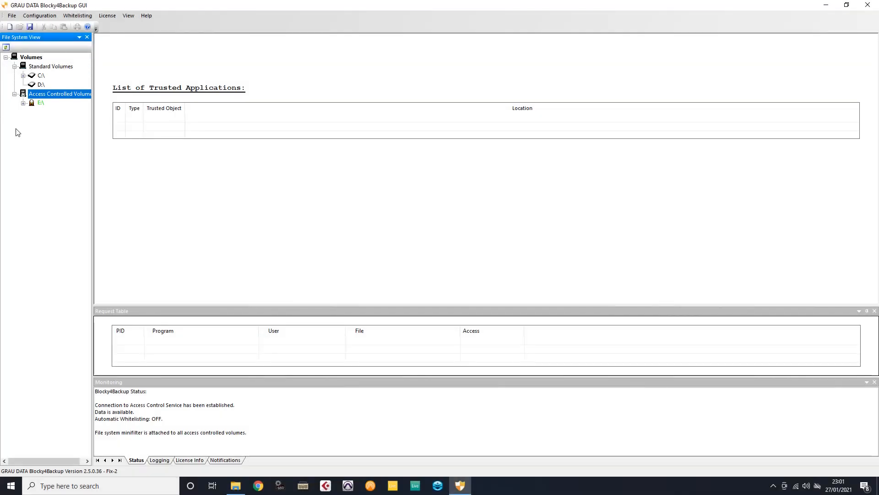
left_click(16, 128)
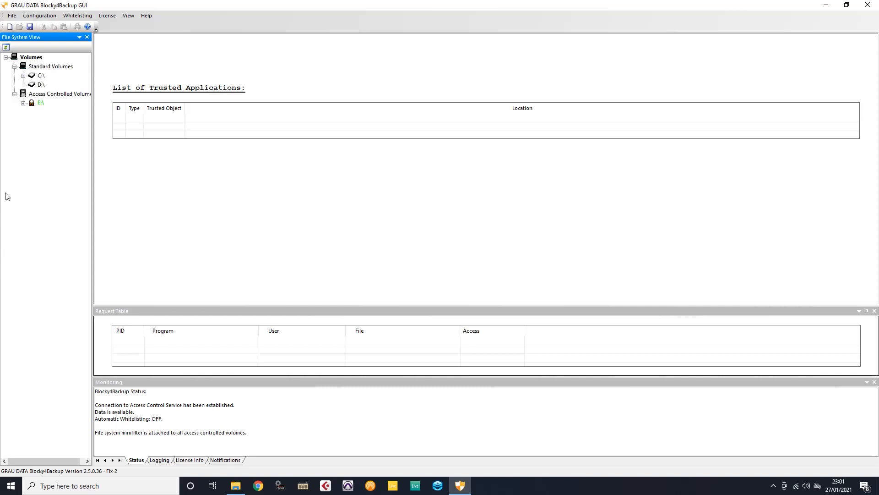
left_click(237, 485)
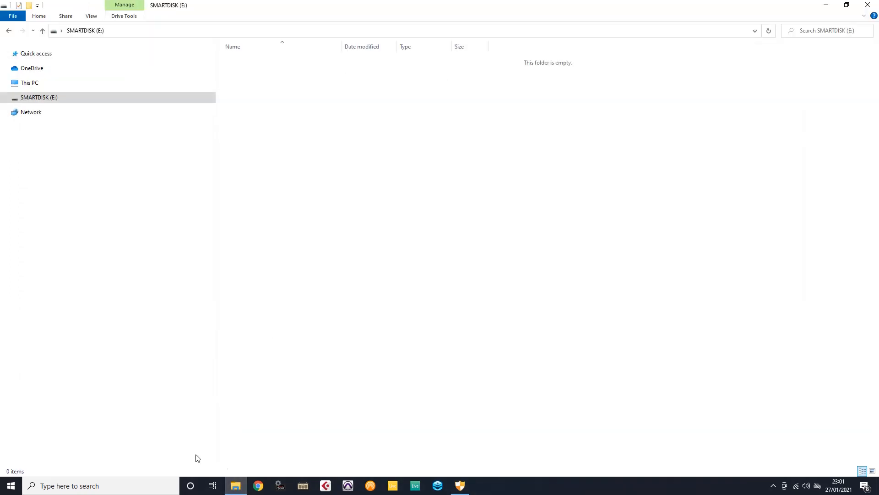
Launch Notepad via search and type 'test file'.
left_click(150, 485)
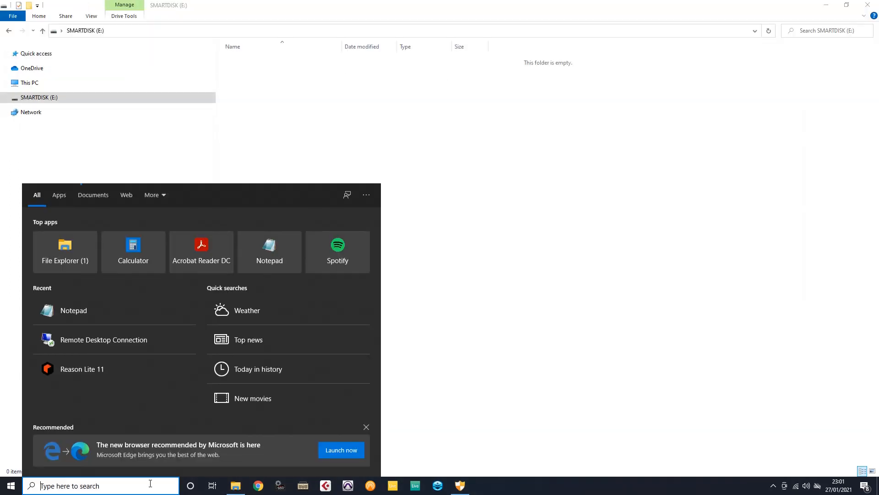
type("note")
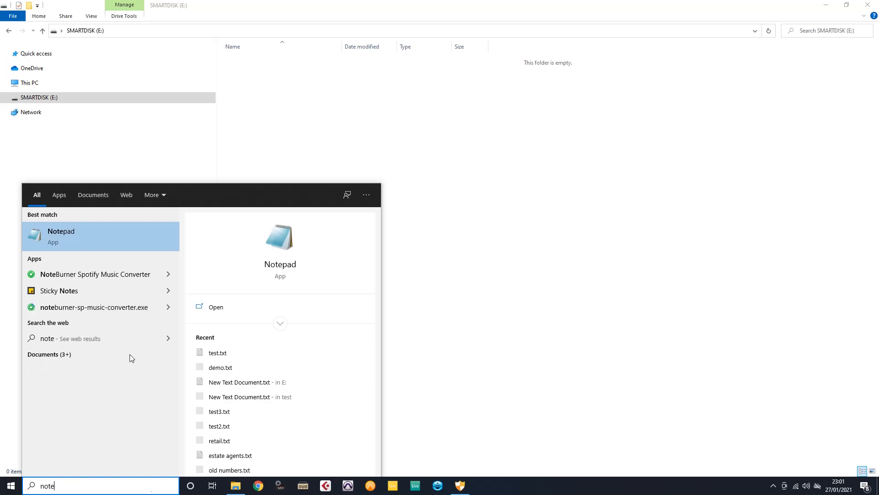
left_click(85, 238)
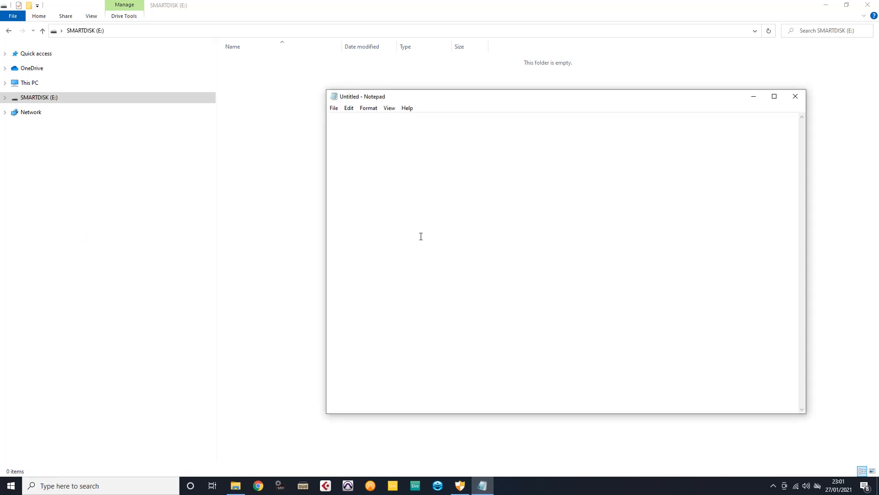
type("test file")
Save the note as test.txt on drive E:.
left_click(334, 108)
left_click(351, 160)
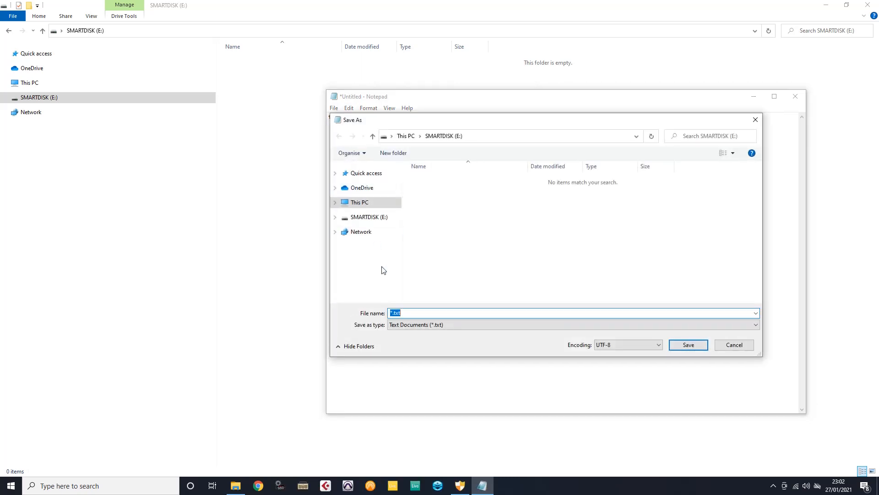
left_click(392, 312)
key("Delete")
type("test")
left_click(671, 352)
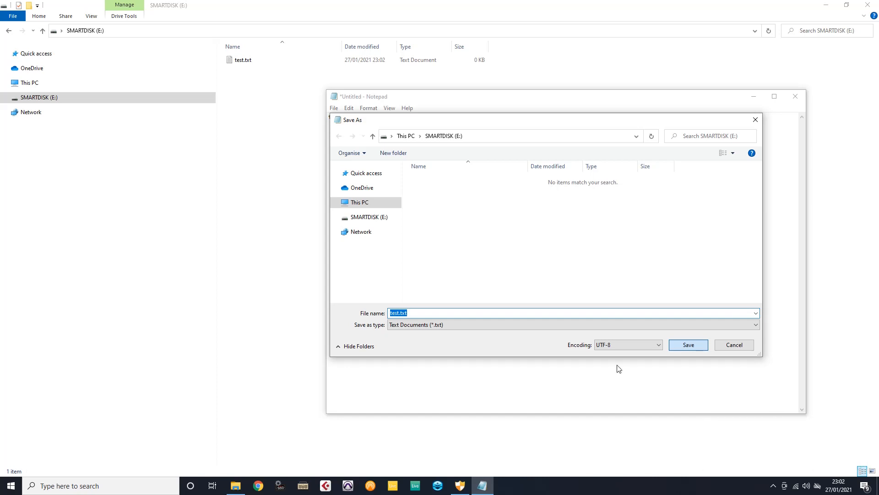
left_click(462, 486)
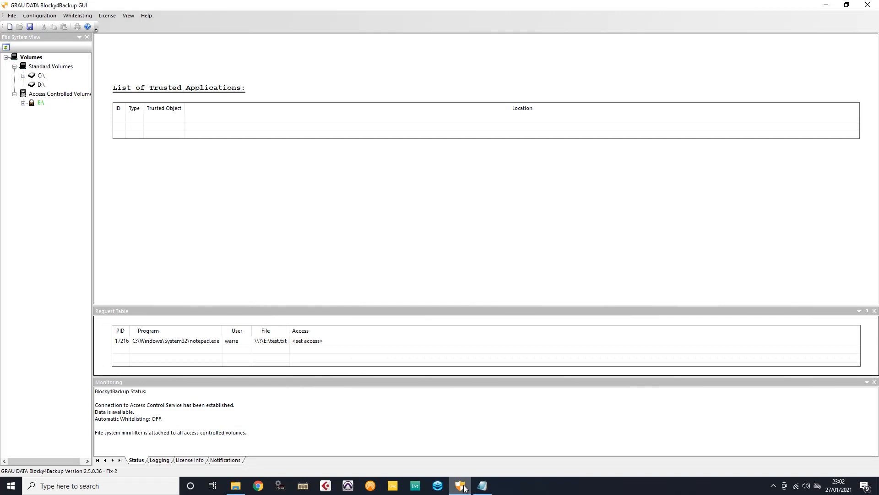
Whitelist notepad.exe from its pending access request so it becomes a trusted application.
left_click(370, 343)
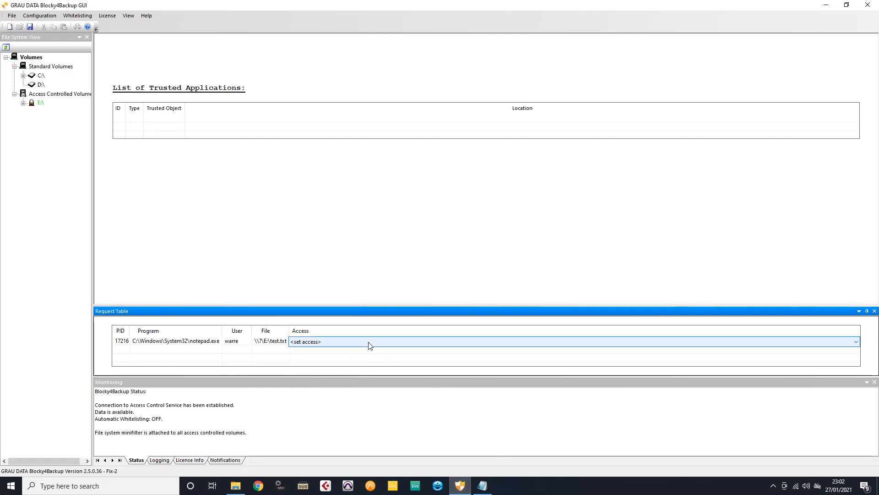
left_click(856, 342)
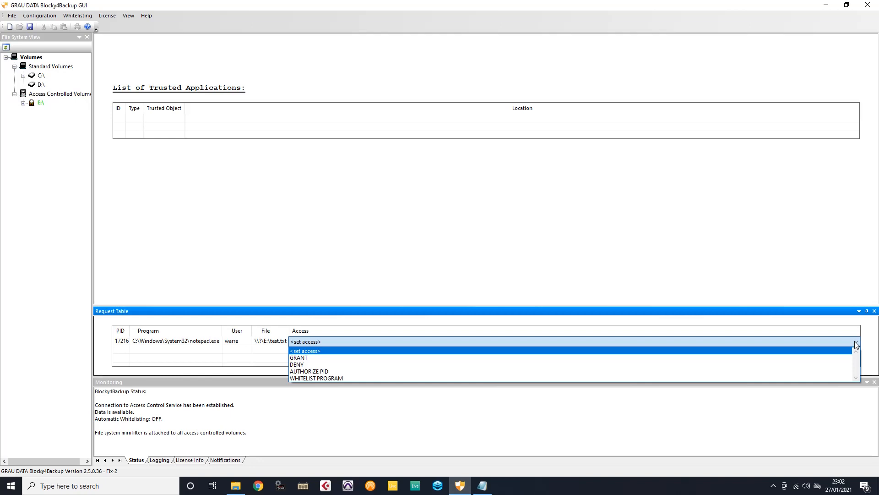
left_click(626, 379)
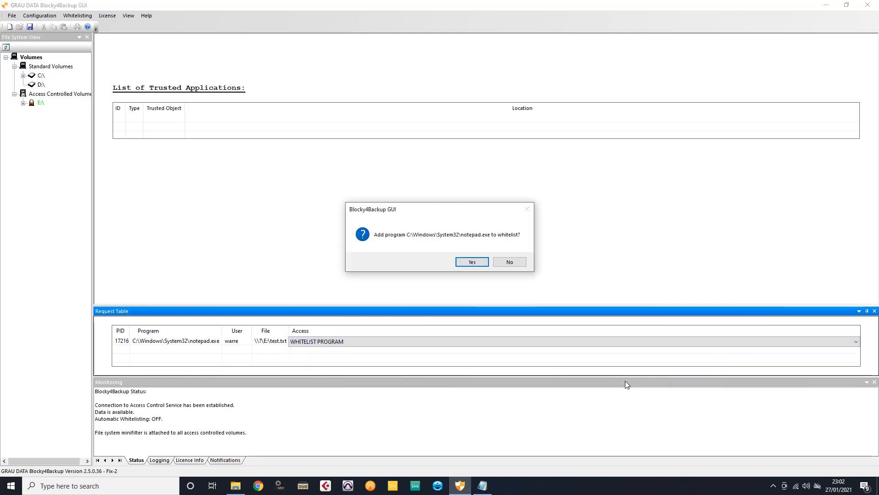
left_click(477, 262)
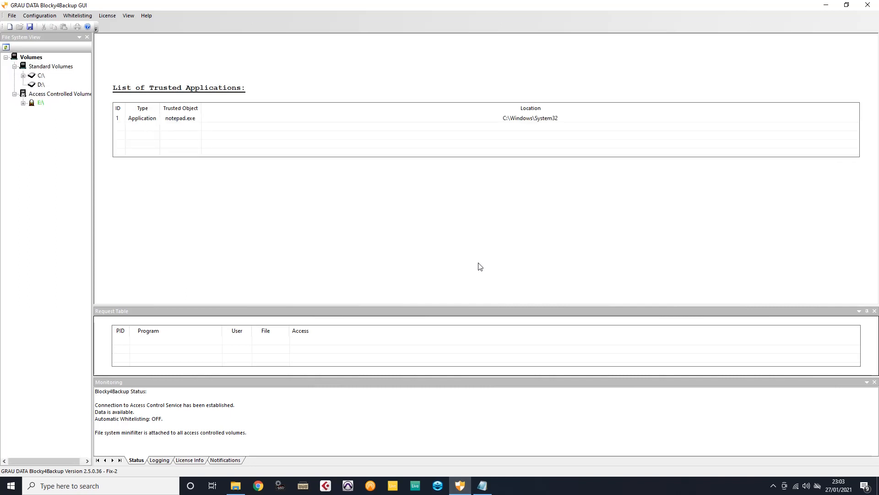
left_click(482, 486)
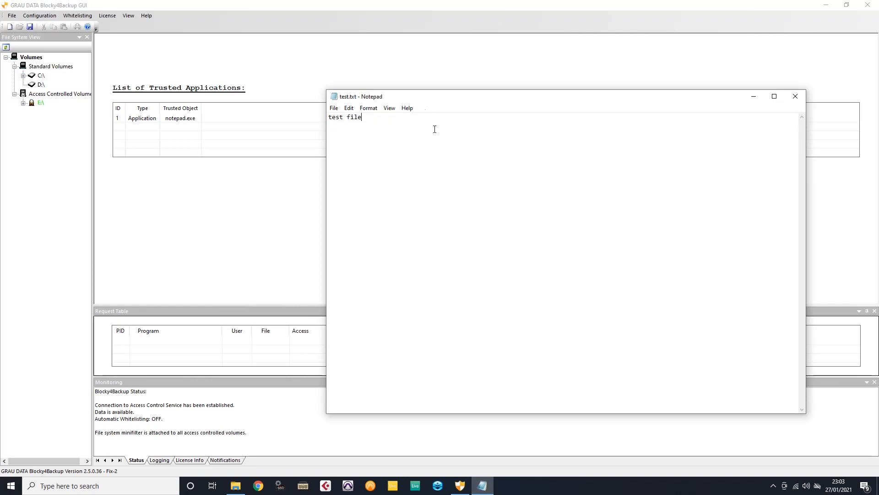
Re-save test.txt over the existing copy on SMARTDISK (E:), then close Notepad.
left_click(334, 108)
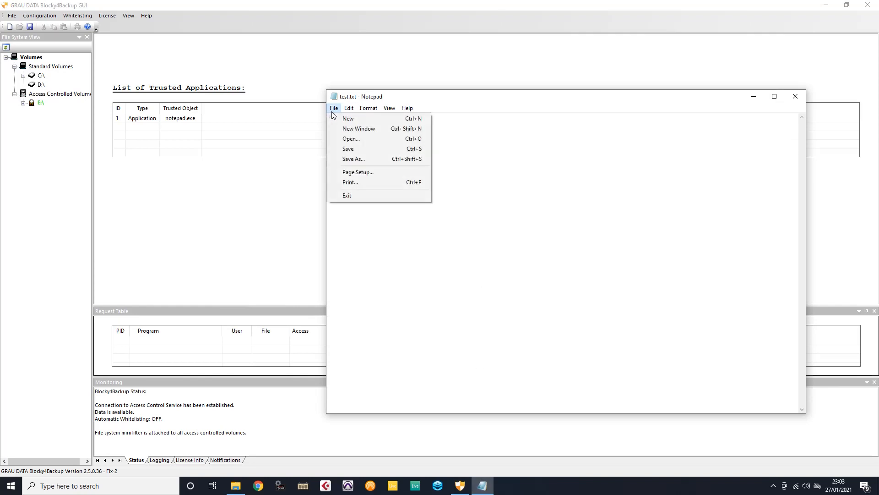
left_click(349, 159)
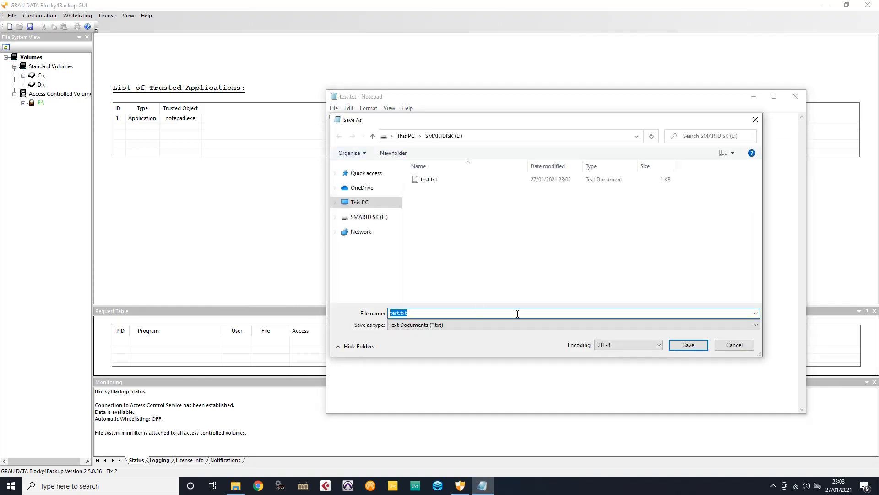
left_click(684, 346)
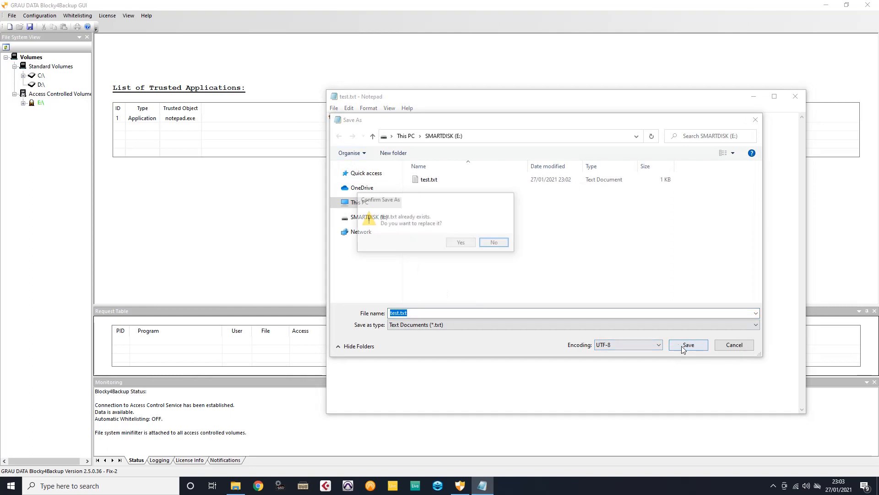
left_click(463, 245)
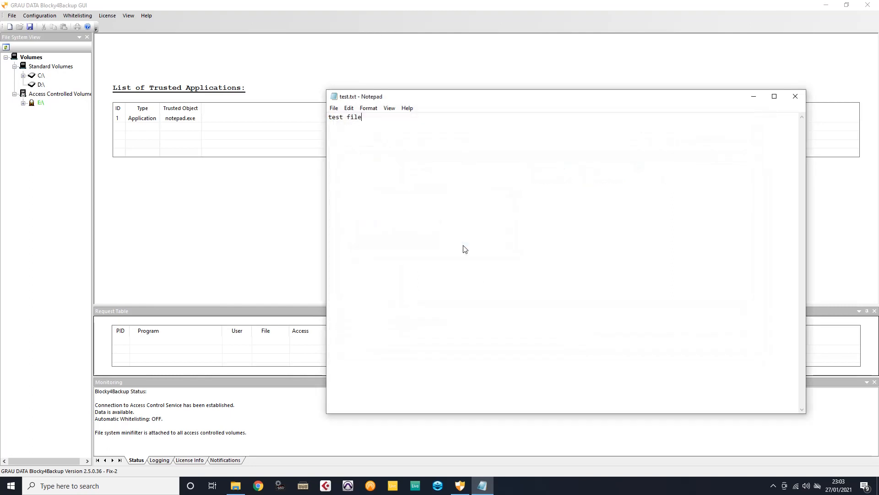
left_click(794, 97)
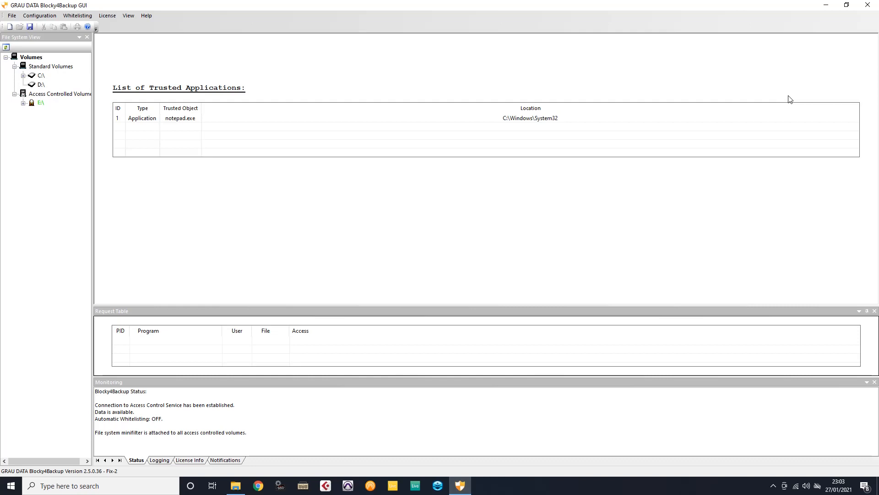
Select test.txt on SMARTDISK (E:) in File Explorer, then view explorer.exe's pending request in Blocky4Backup.
left_click(234, 489)
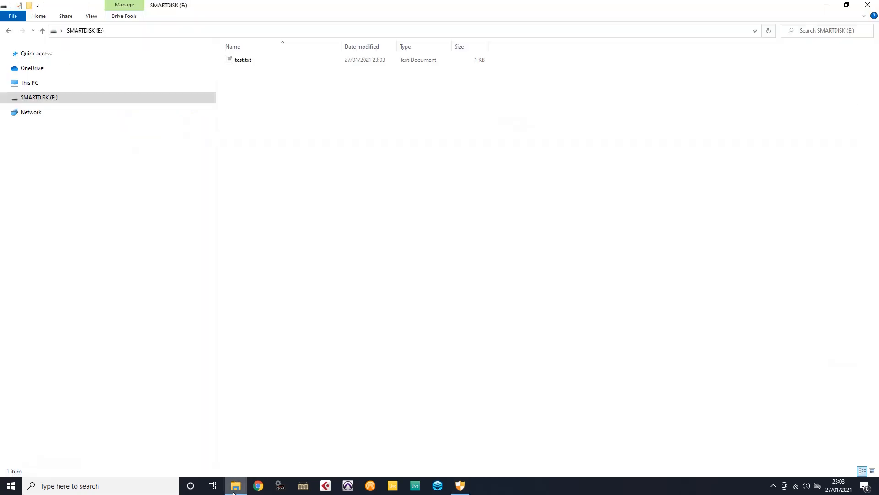
left_click(246, 63)
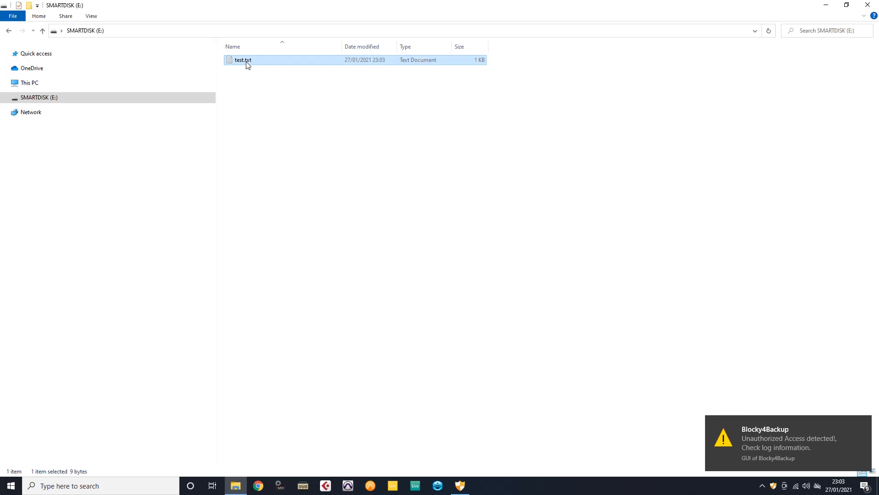
left_click(459, 487)
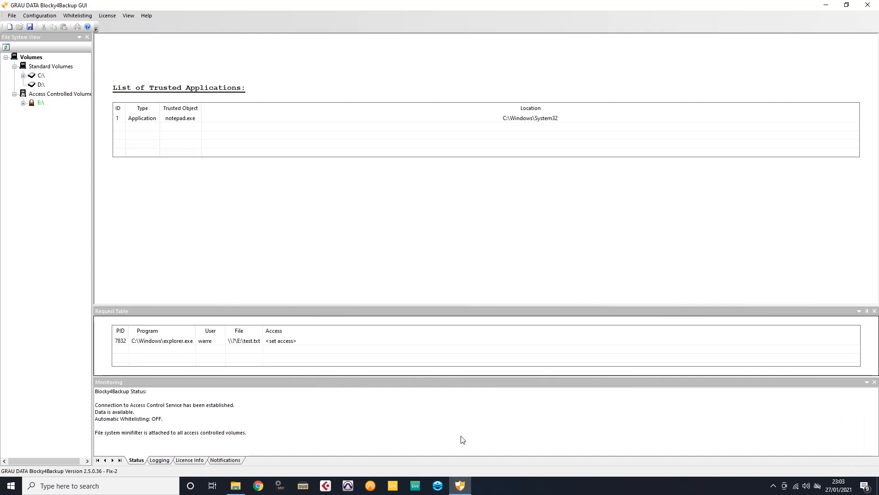
Set explorer.exe's pending request to AUTHORIZE PID and confirm it.
left_click(474, 343)
left_click(855, 342)
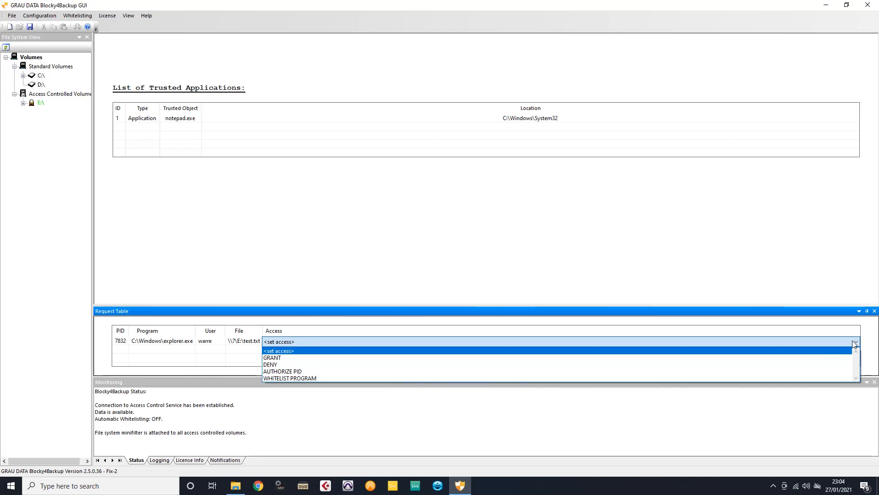
left_click(845, 372)
left_click(445, 262)
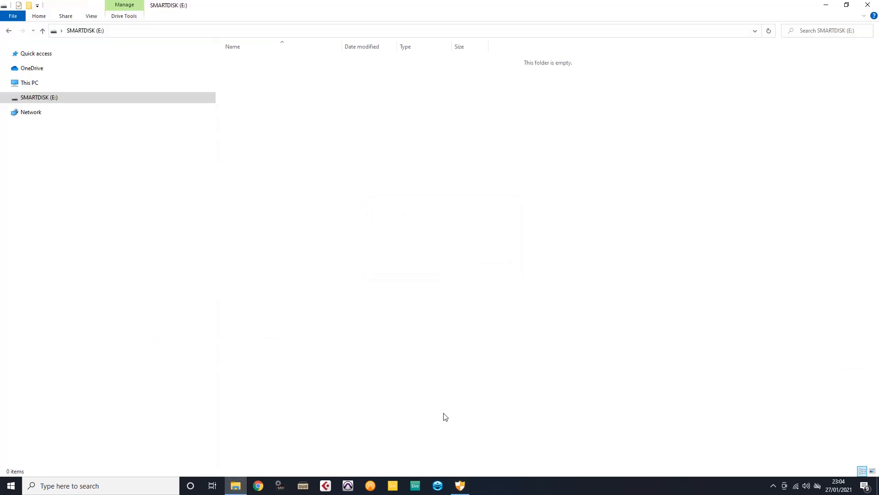
Return to Blocky4Backup, showing notepad.exe still trusted and no pending requests.
left_click(460, 485)
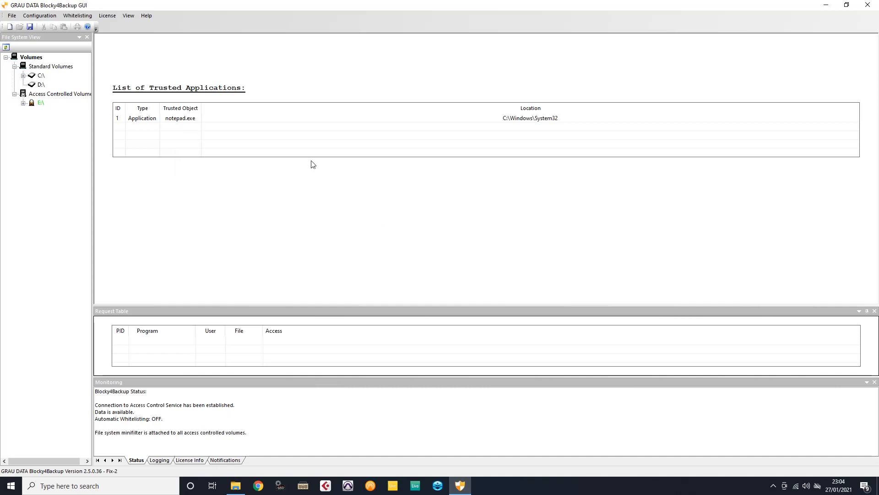
left_click(258, 120)
right_click(259, 122)
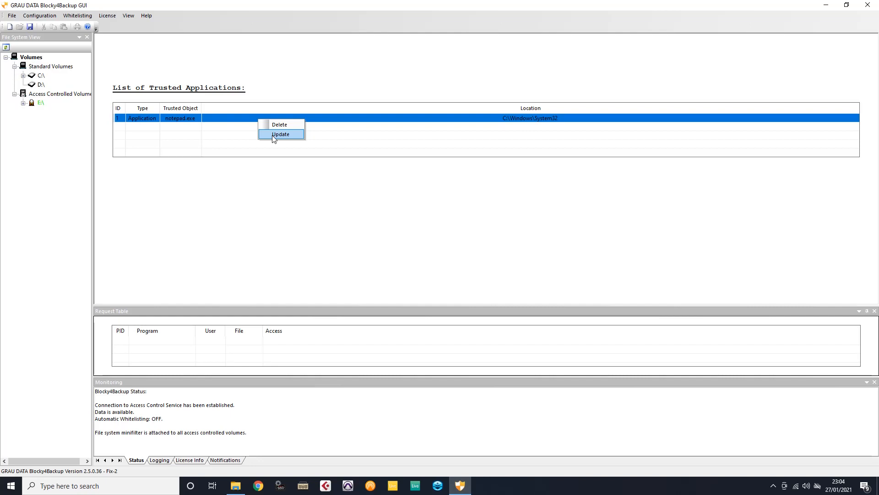
left_click(301, 204)
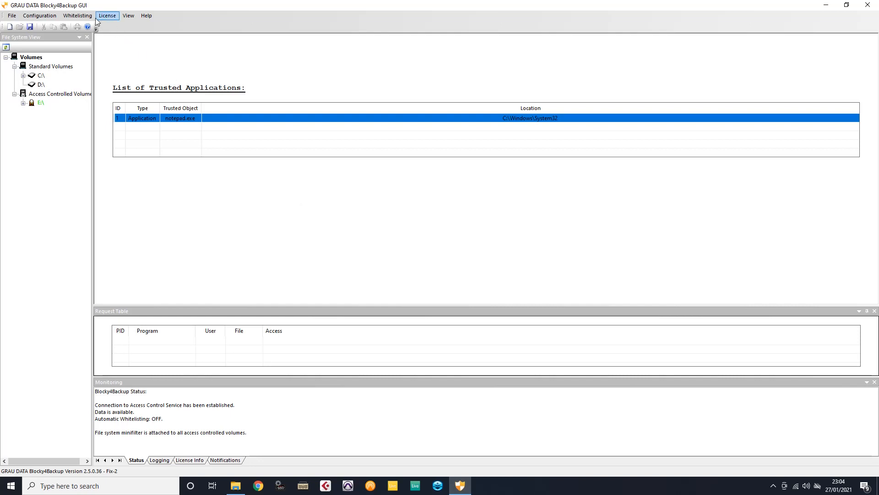
left_click(77, 15)
left_click(95, 27)
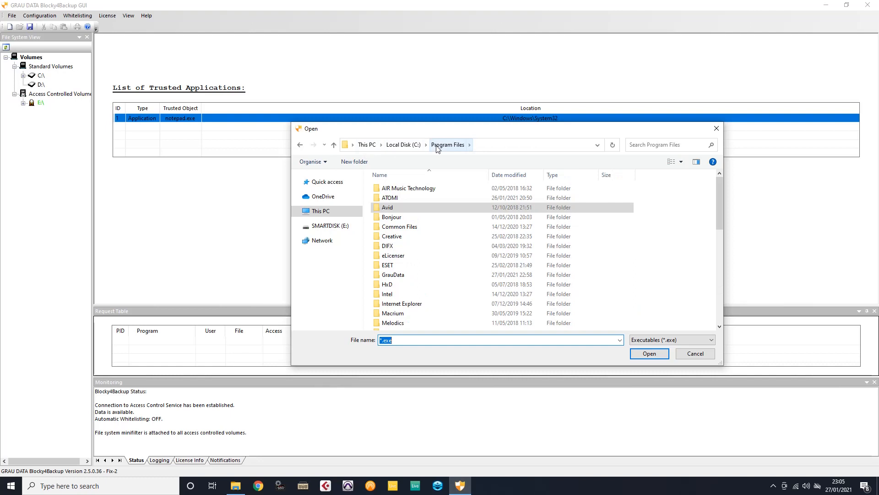
left_click(695, 353)
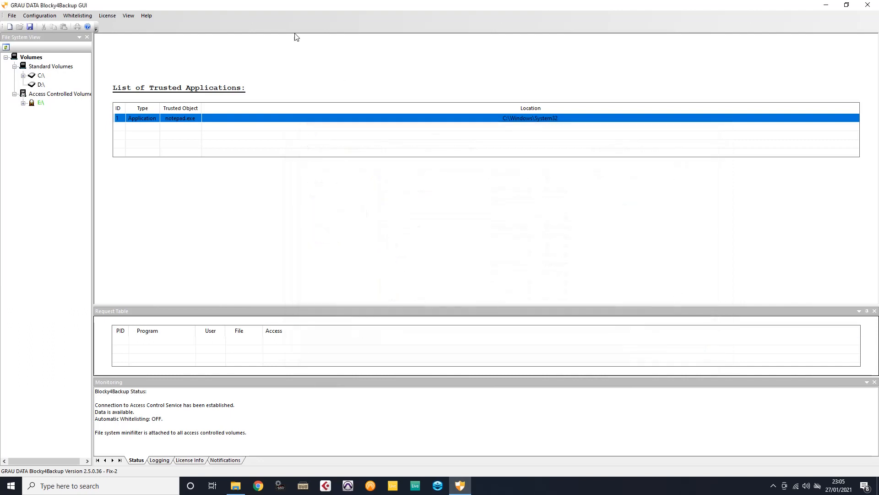
Turn on automatic whitelisting with a 1-hour time limit.
left_click(80, 17)
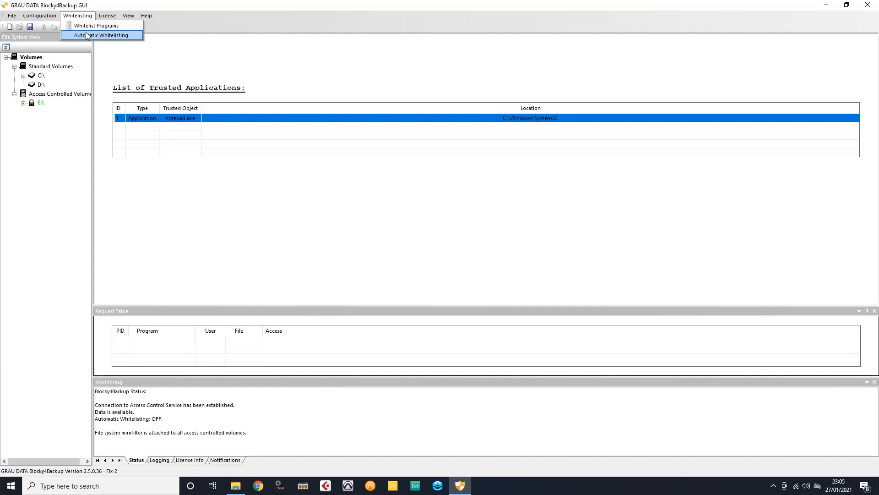
left_click(87, 36)
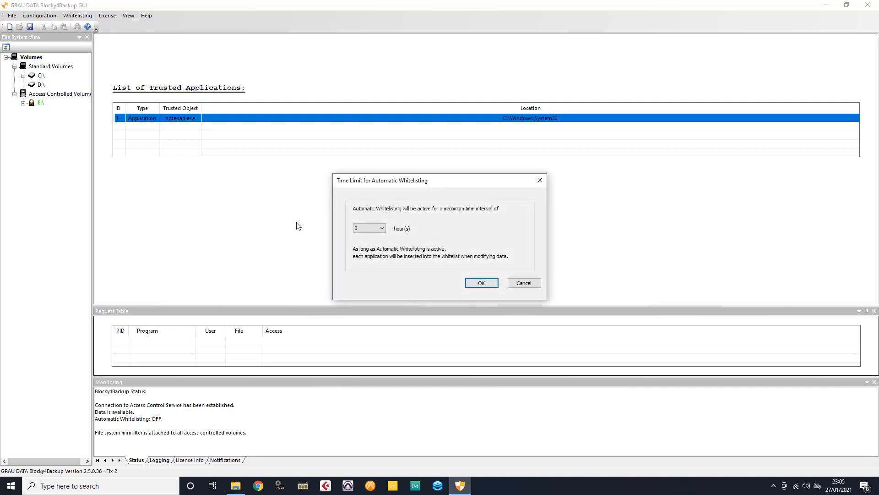
left_click(383, 229)
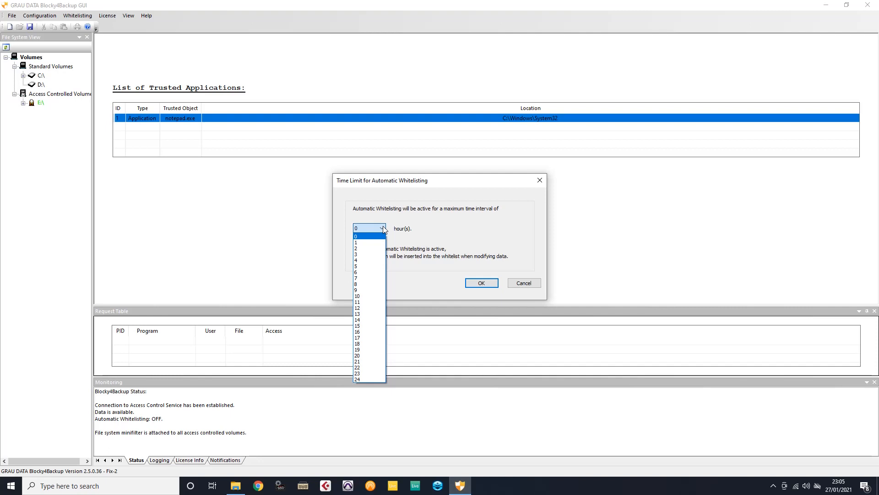
left_click(378, 243)
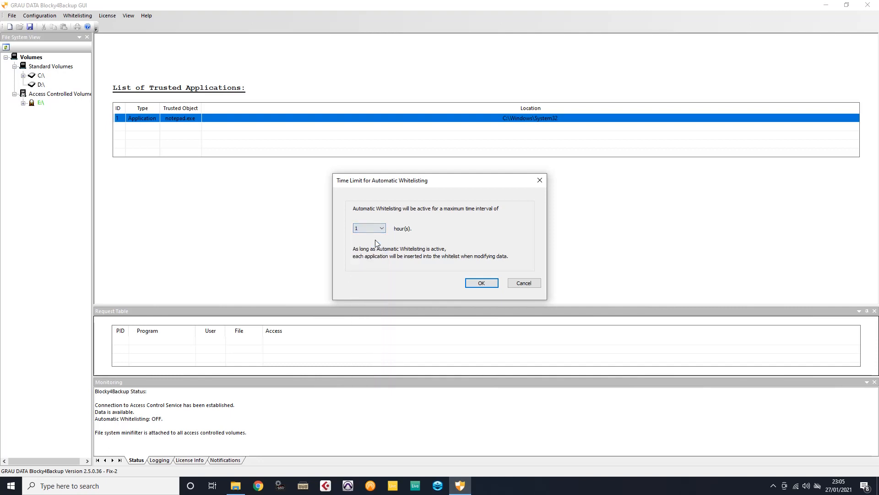
left_click(477, 285)
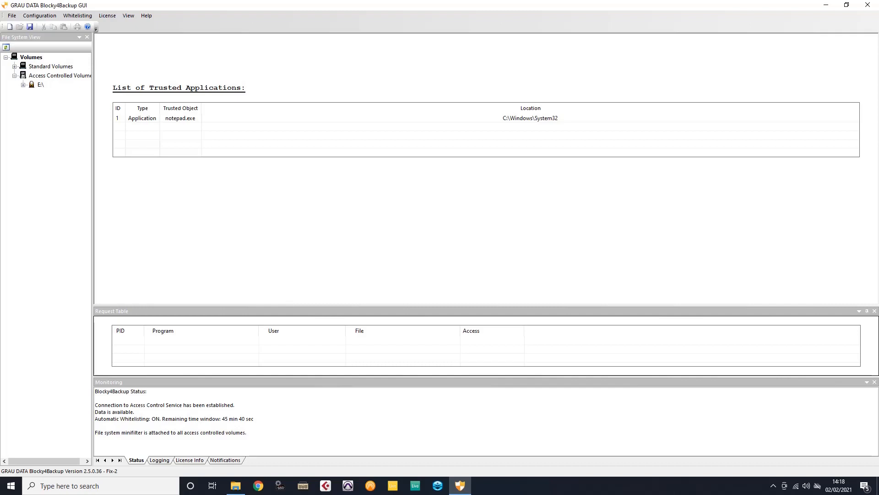
Remove notepad.exe from the trusted applications, then show the Windows desktop.
left_click(530, 118)
key("Delete")
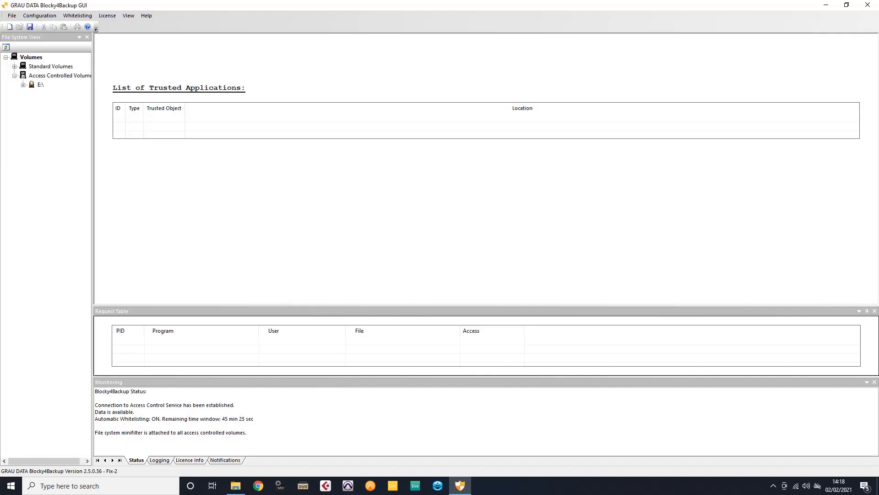
right_click(534, 486)
left_click(546, 425)
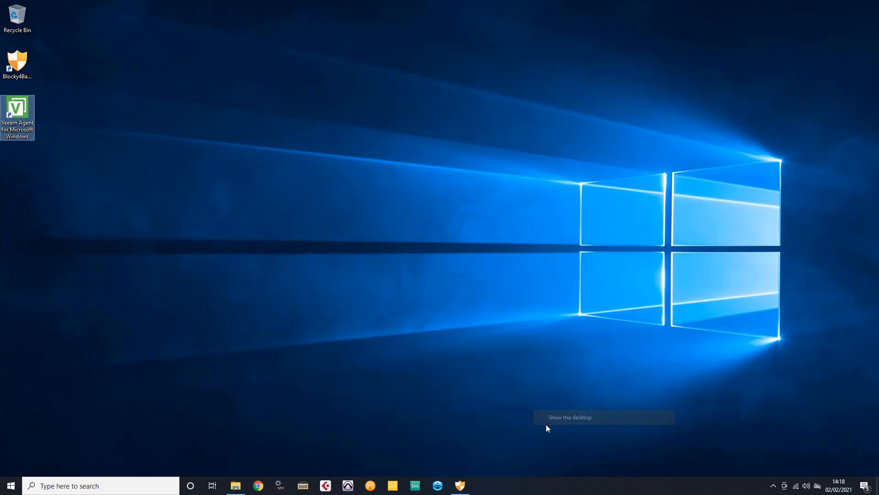
Launch Veeam Agent for Microsoft Windows from its desktop shortcut and start the backup immediately.
right_click(26, 109)
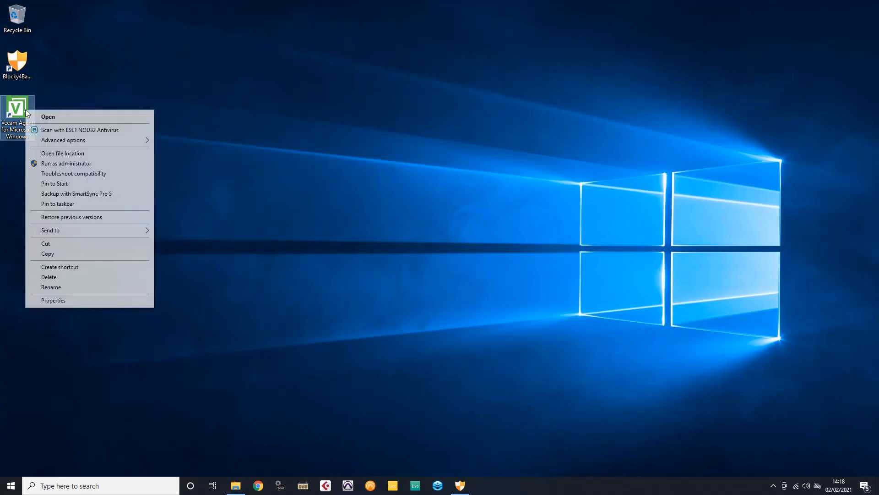
left_click(38, 116)
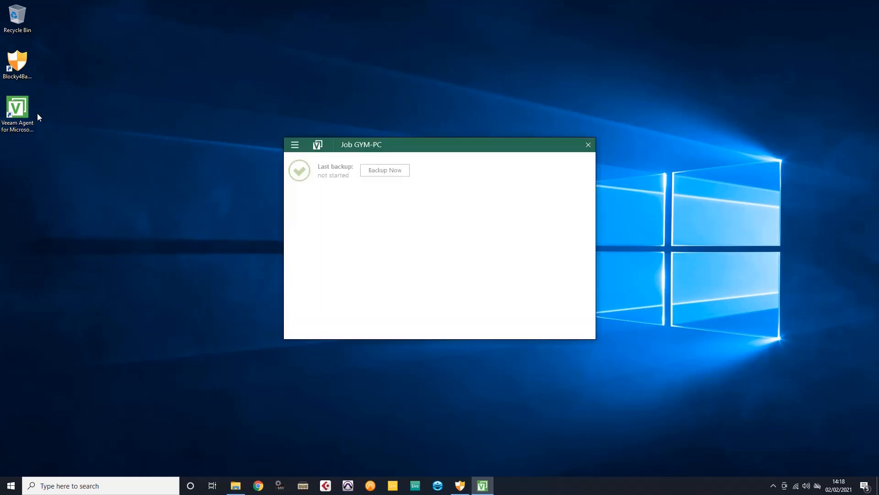
left_click(394, 171)
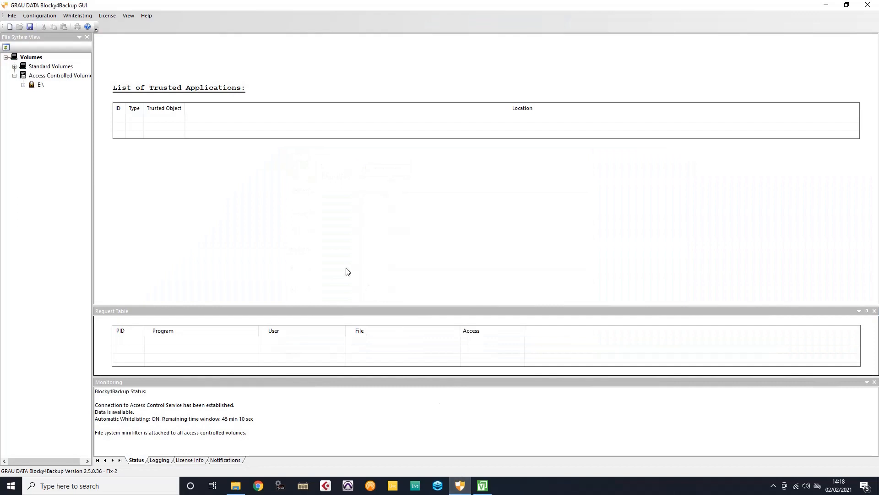
Cancel the running Veeam Agent backup and close the Veeam Agent window.
left_click(484, 486)
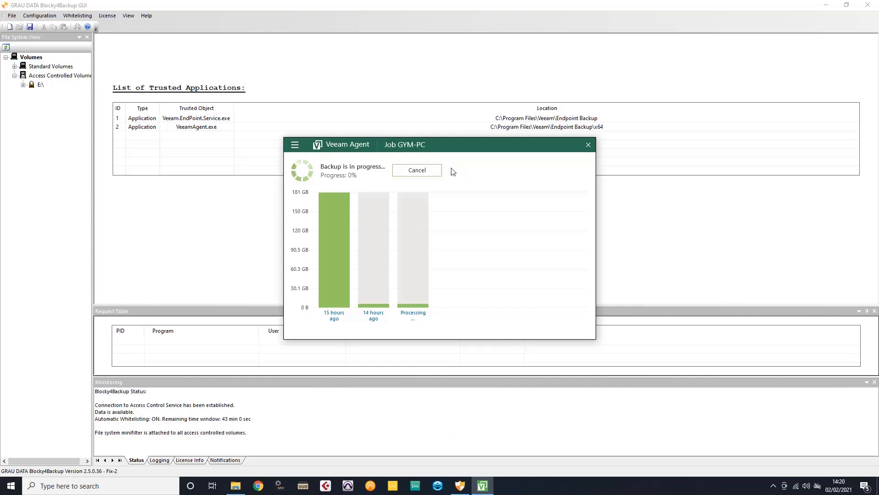
left_click(440, 173)
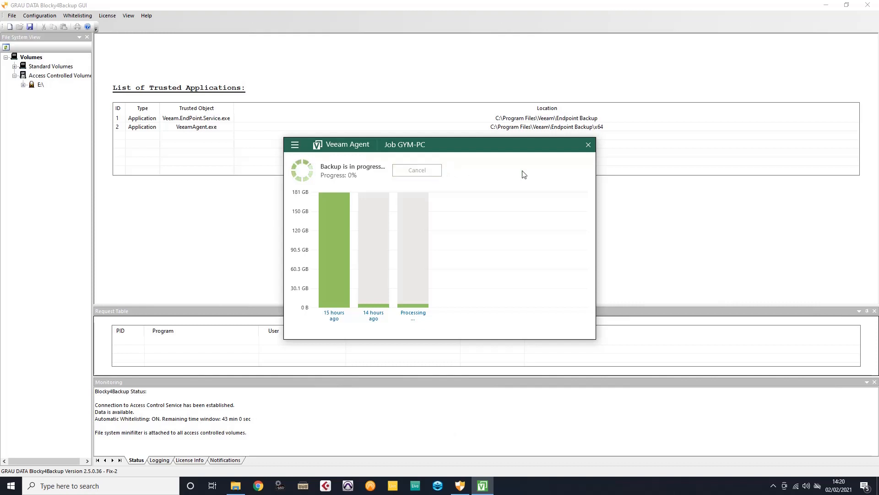
left_click(588, 145)
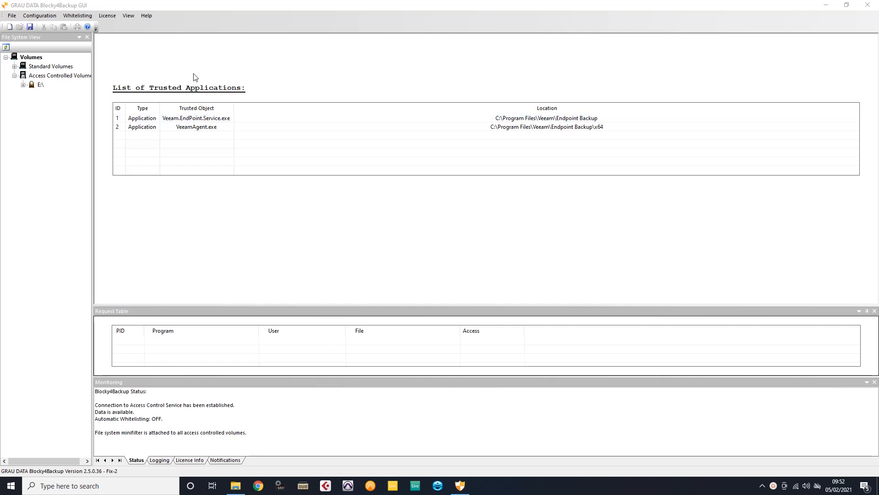
left_click(129, 19)
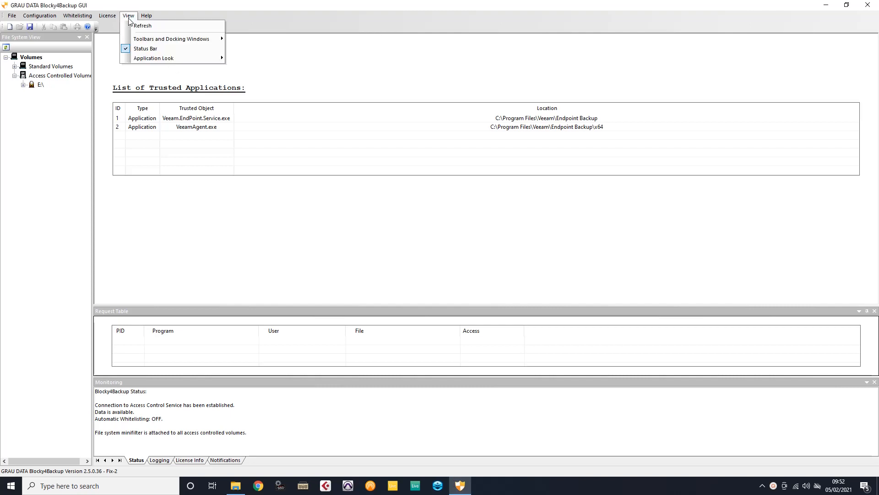
mouse_move(137, 42)
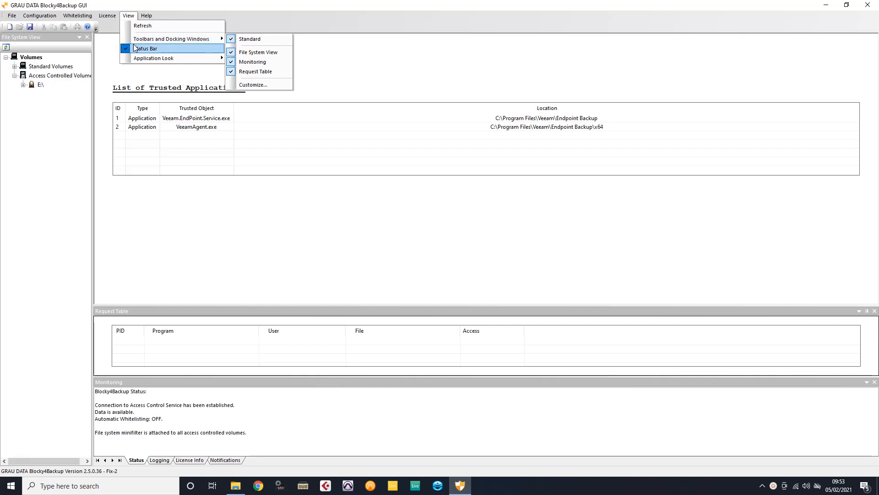
left_click(128, 186)
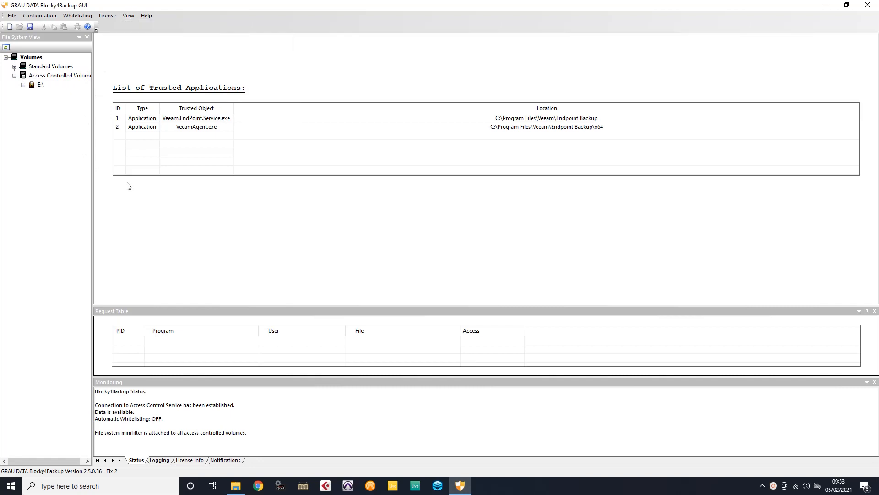
left_click(47, 17)
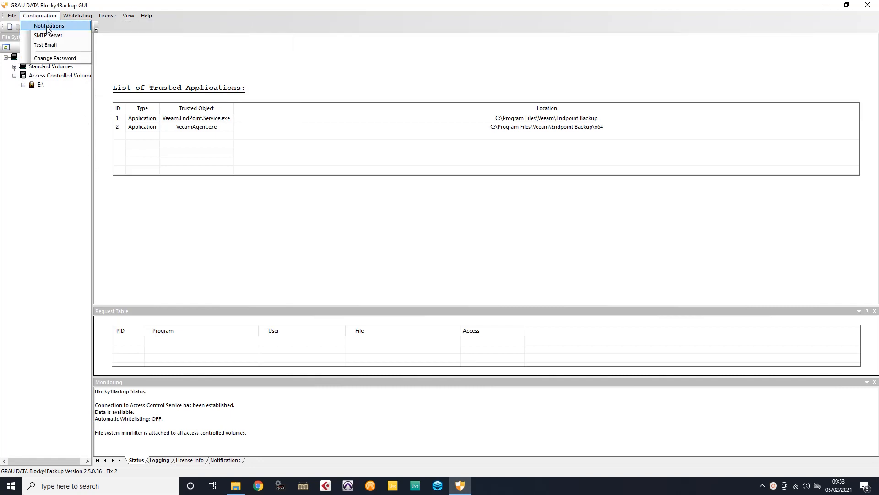
left_click(46, 26)
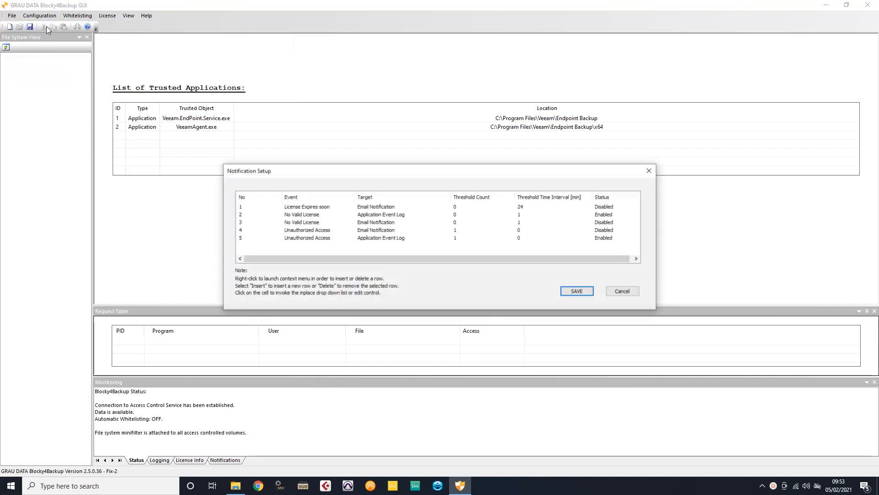
left_click(396, 218)
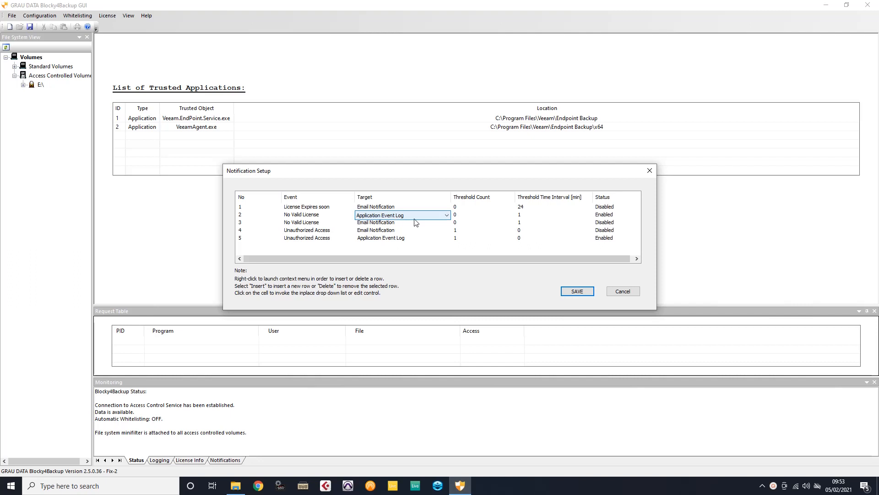
left_click(447, 216)
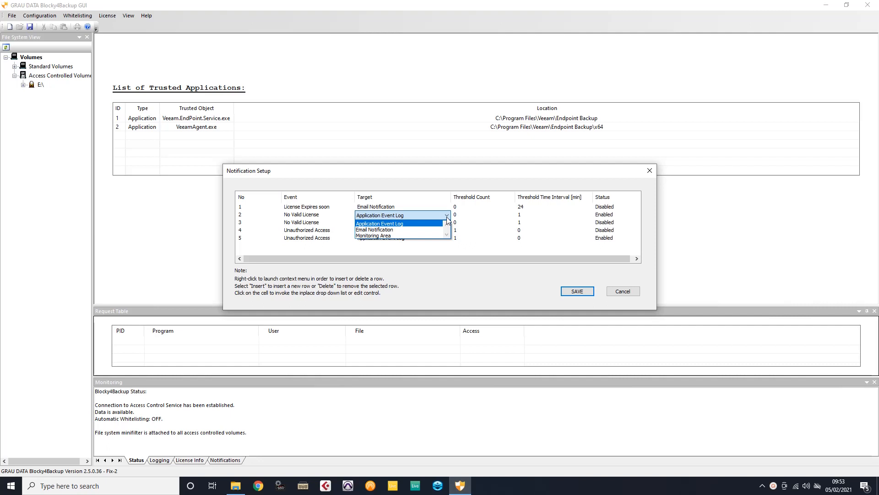
left_click(622, 296)
left_click(623, 293)
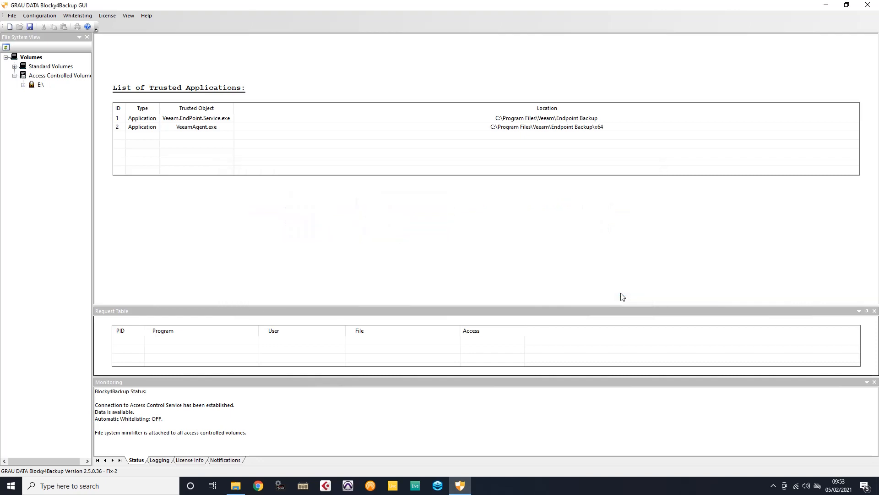
left_click(13, 16)
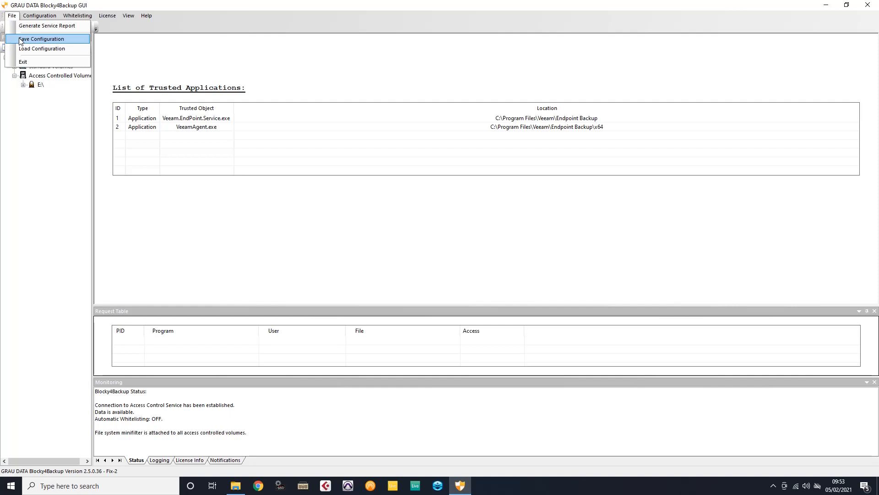
left_click(194, 216)
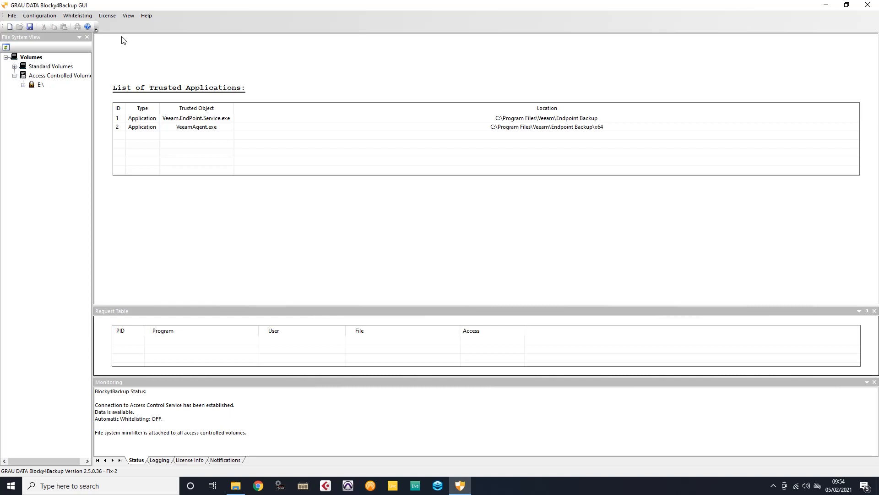
left_click(112, 17)
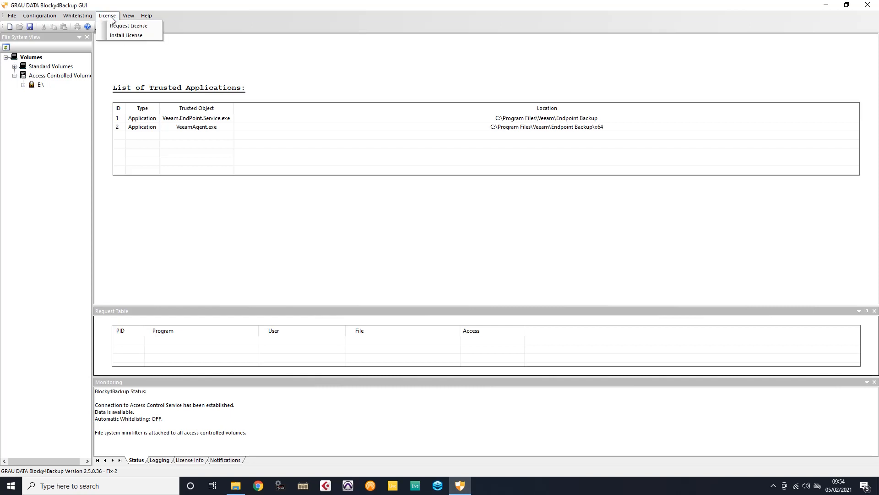
left_click(113, 27)
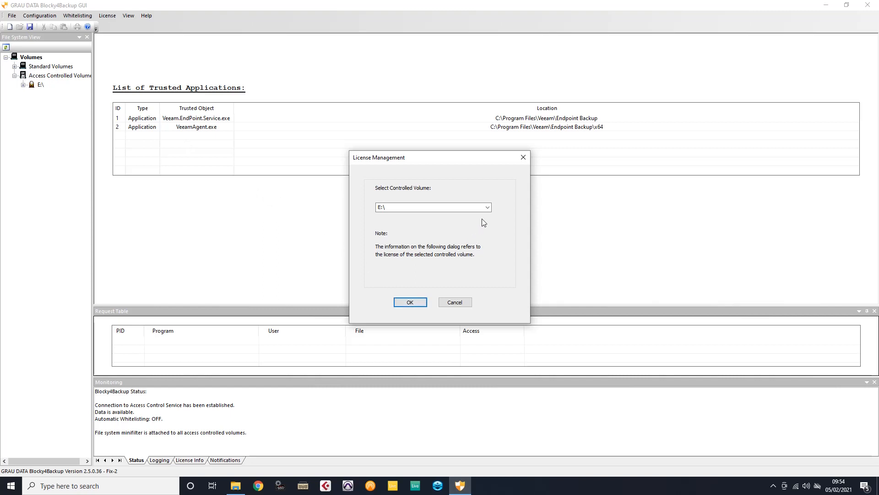
left_click(410, 303)
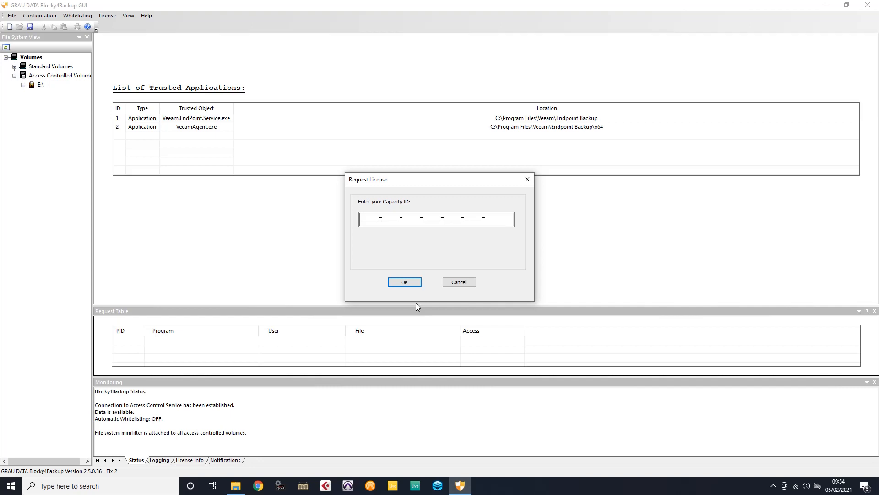
left_click(457, 283)
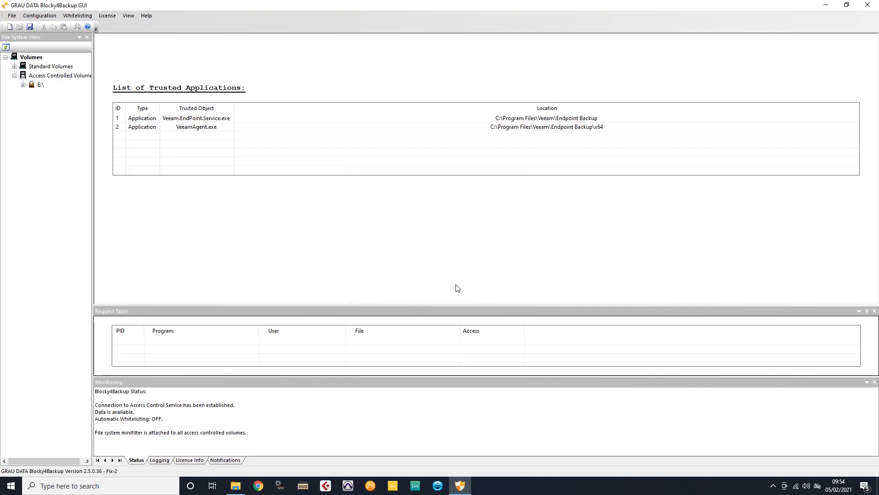